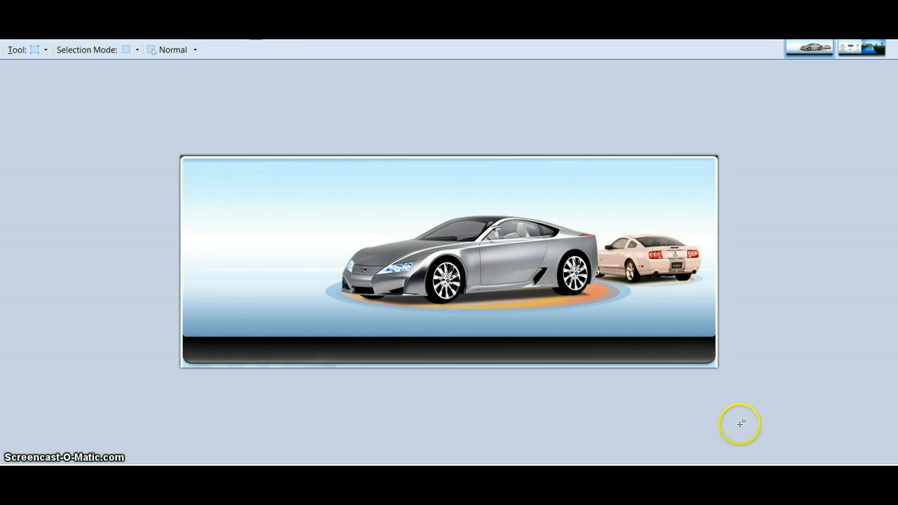
# - Look at the header version with the car-brand logos and city skyline, and return to the original header with the two cars
pyautogui.click(859, 56)
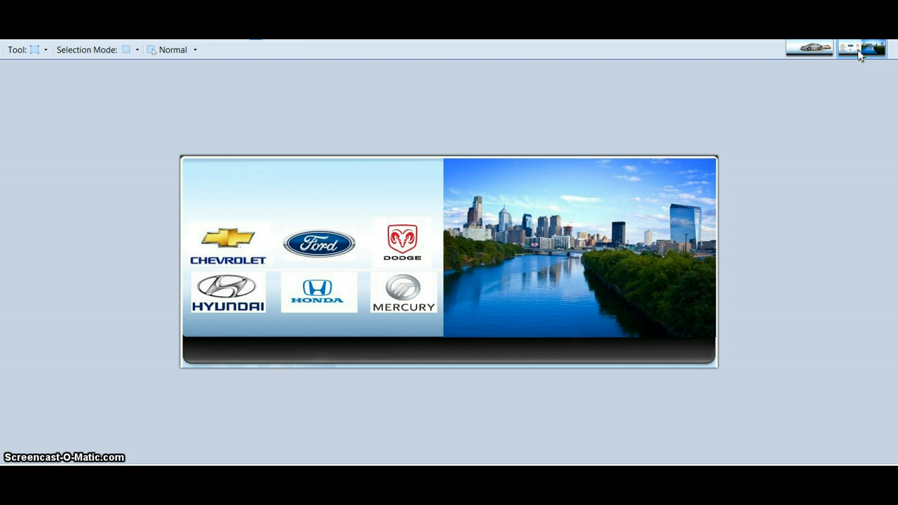
pyautogui.click(832, 54)
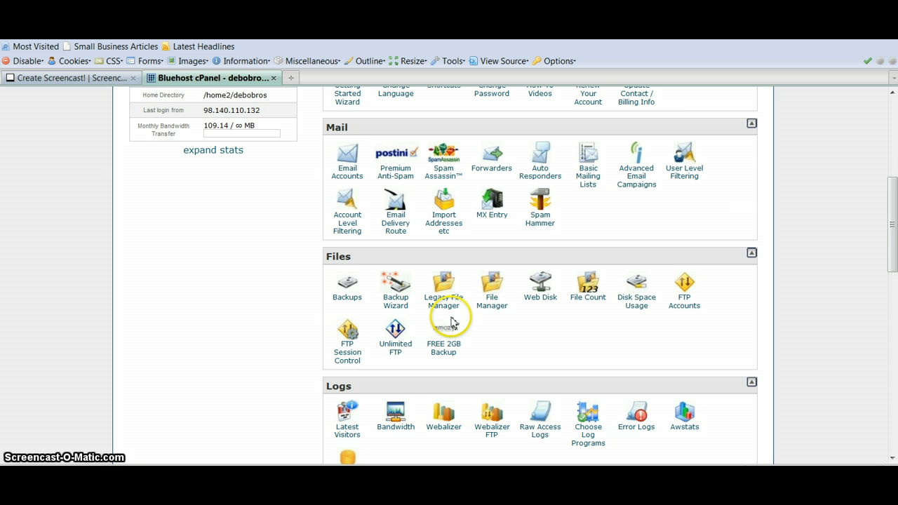
# - Open the Bluehost cPanel File Manager at the web root and go to the wp-content/themes folder
pyautogui.click(491, 306)
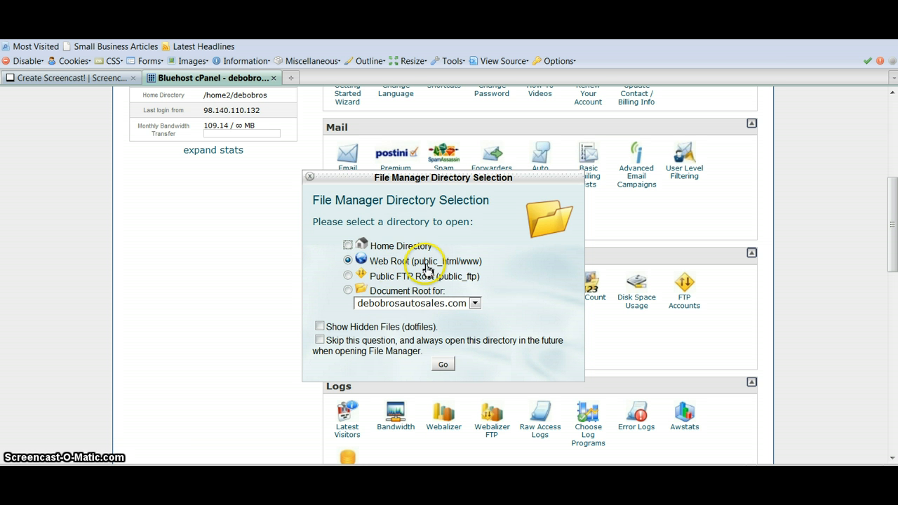
pyautogui.click(443, 364)
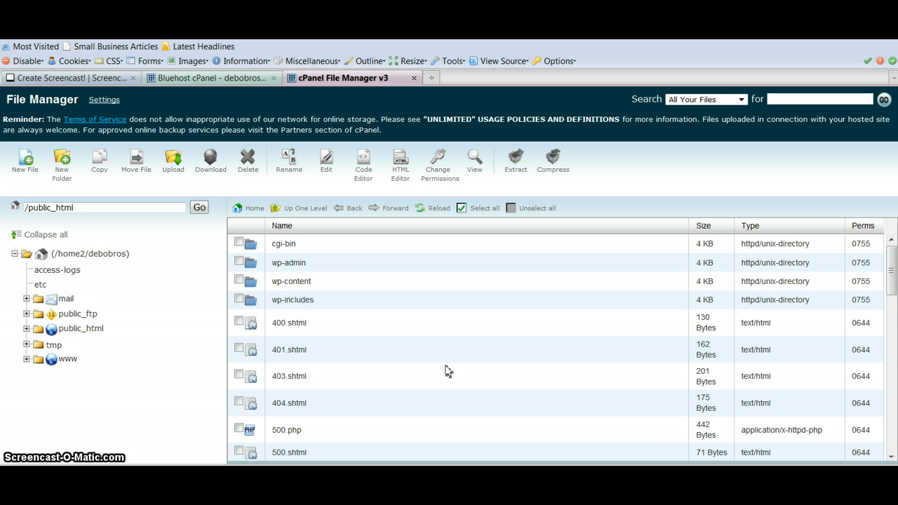
pyautogui.doubleClick(305, 283)
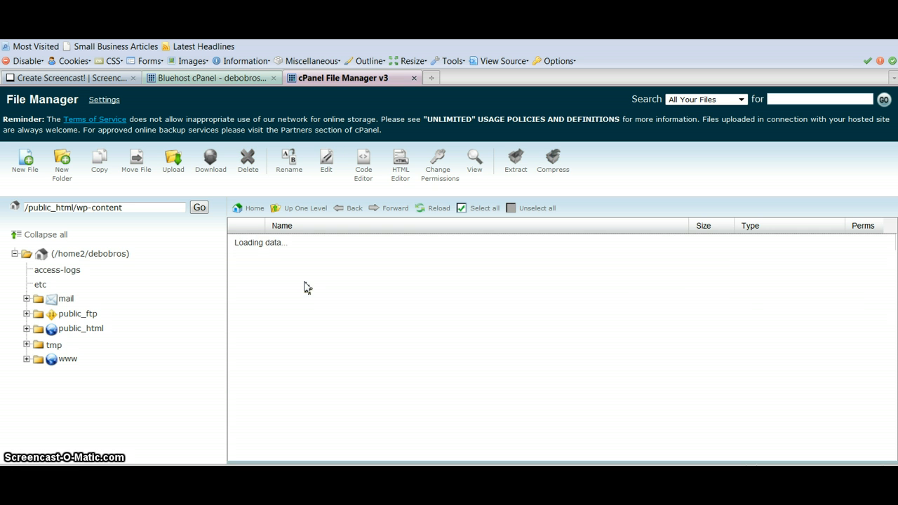
pyautogui.click(327, 296)
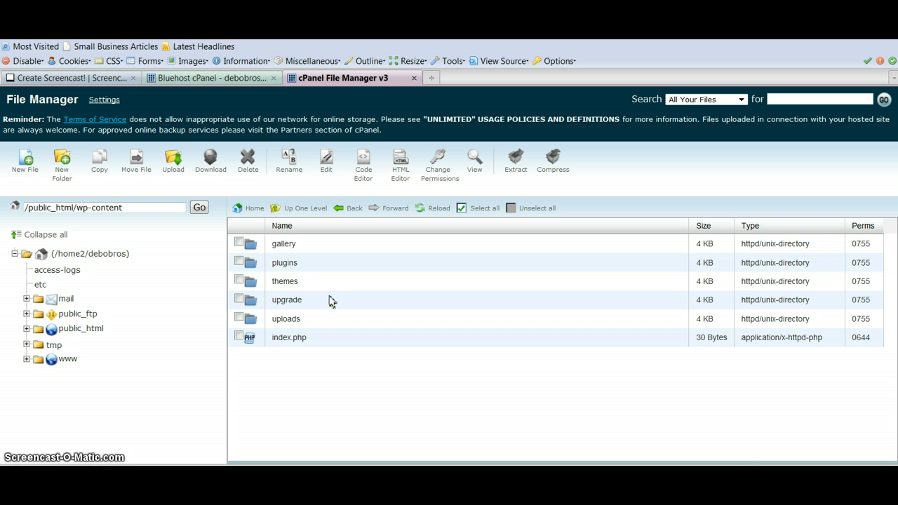
pyautogui.click(285, 284)
pyautogui.doubleClick(284, 287)
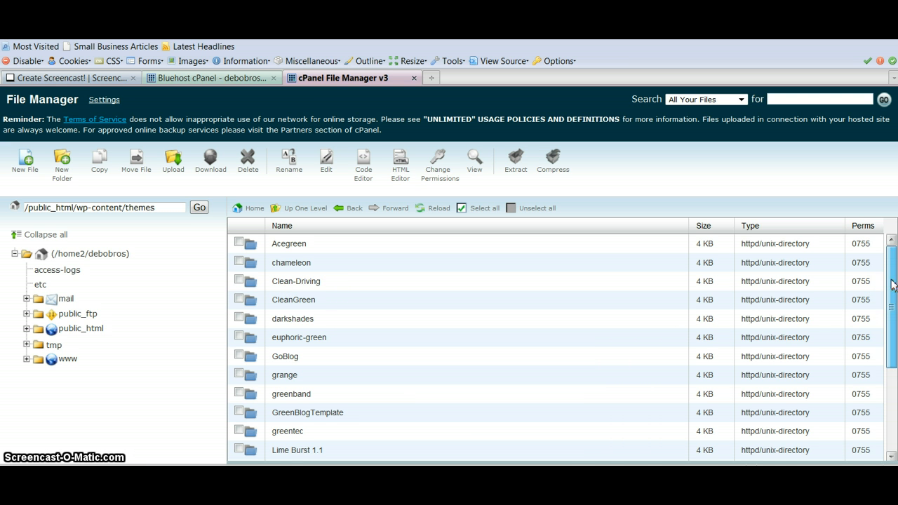
# - Open the images folder of the Smart_Cars theme
pyautogui.scroll(-1, 893, 292)
pyautogui.scroll(-2, 893, 292)
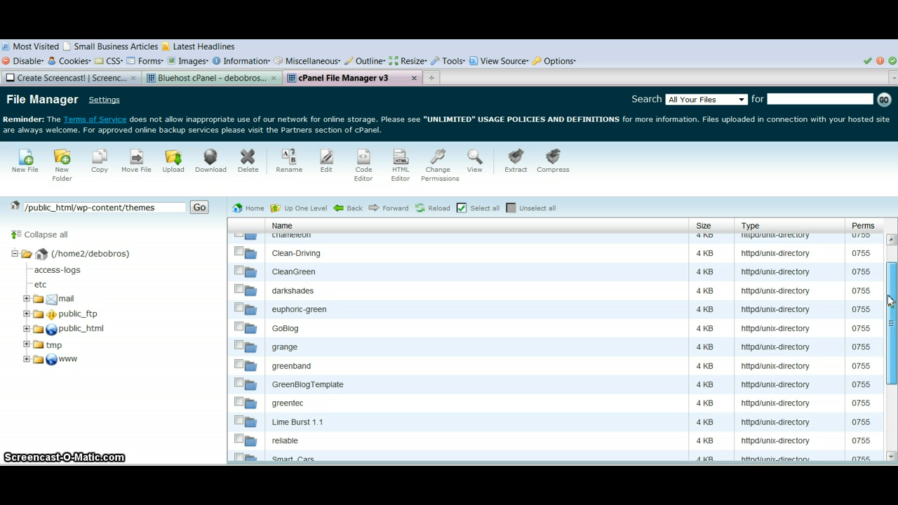
pyautogui.moveTo(888, 303); pyautogui.dragTo(882, 364)
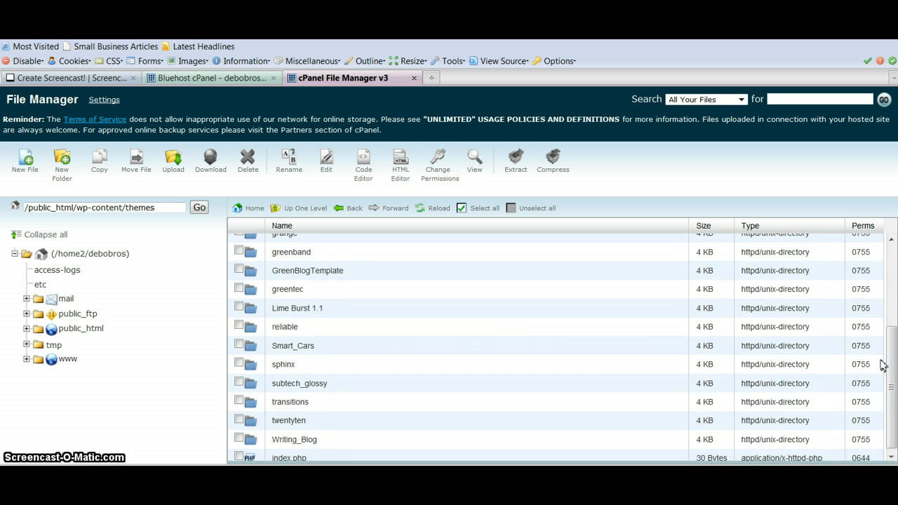
pyautogui.doubleClick(301, 351)
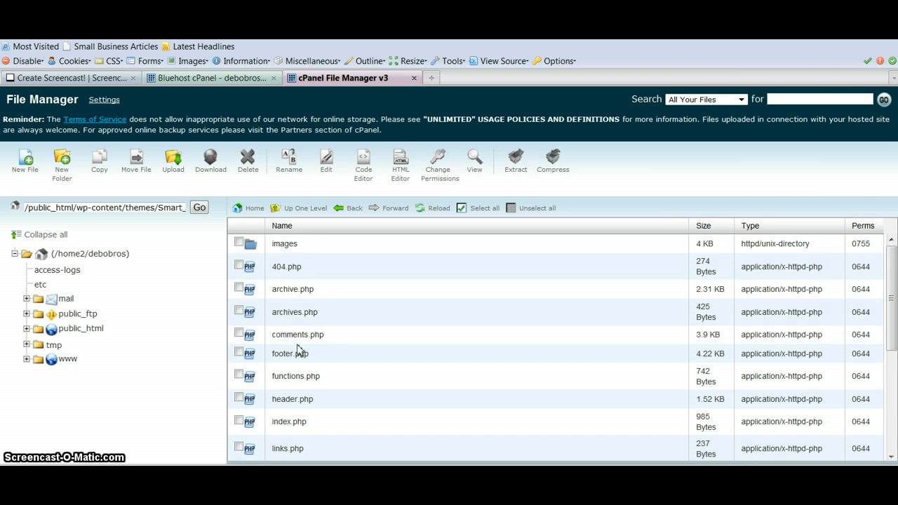
pyautogui.doubleClick(290, 250)
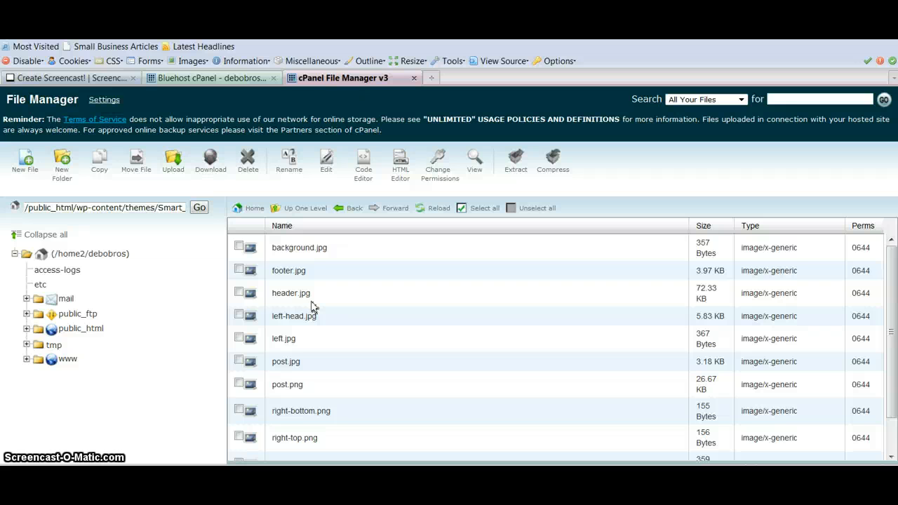
pyautogui.click(283, 295)
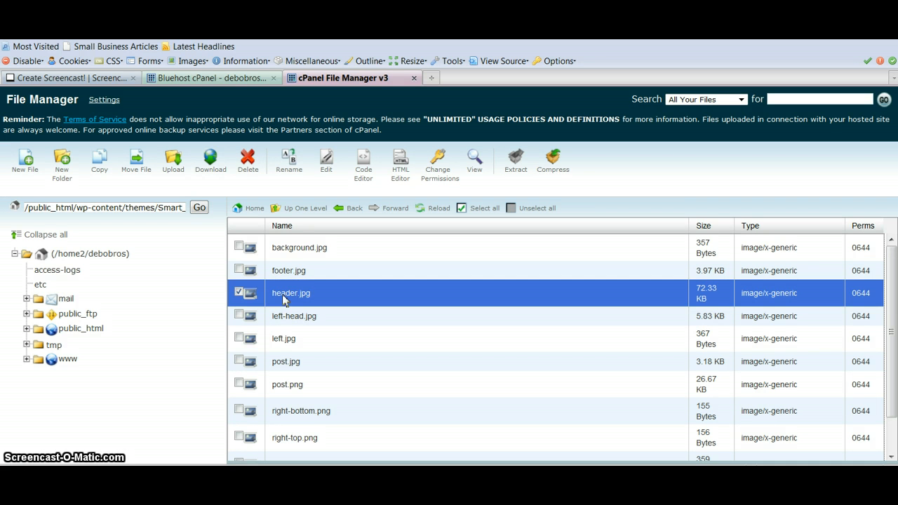
pyautogui.click(211, 168)
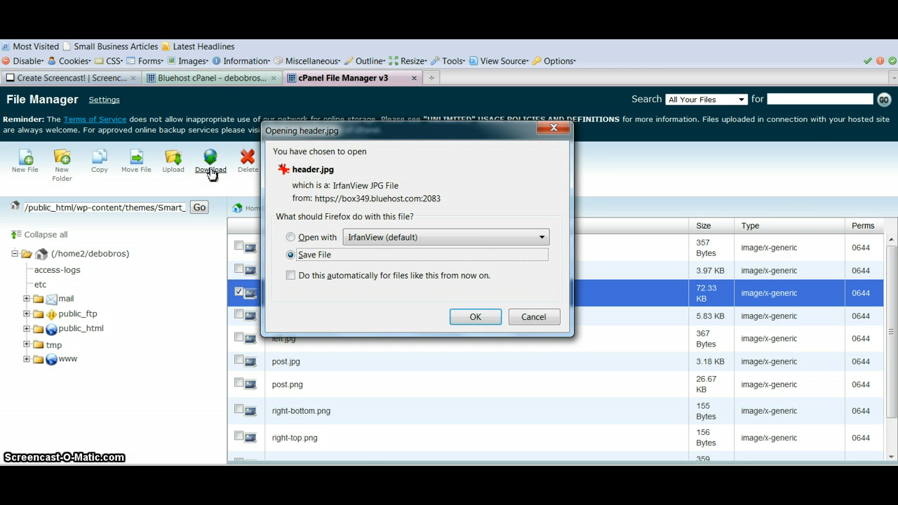
pyautogui.click(466, 319)
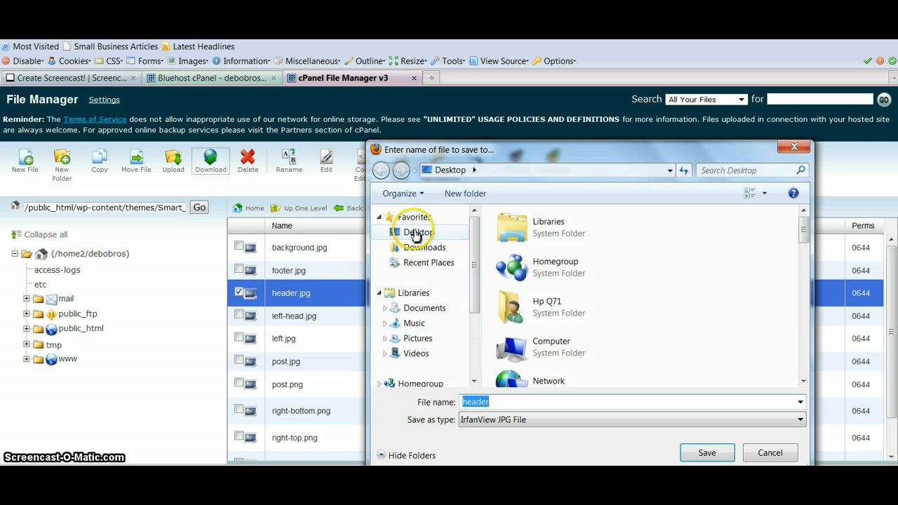
pyautogui.click(416, 235)
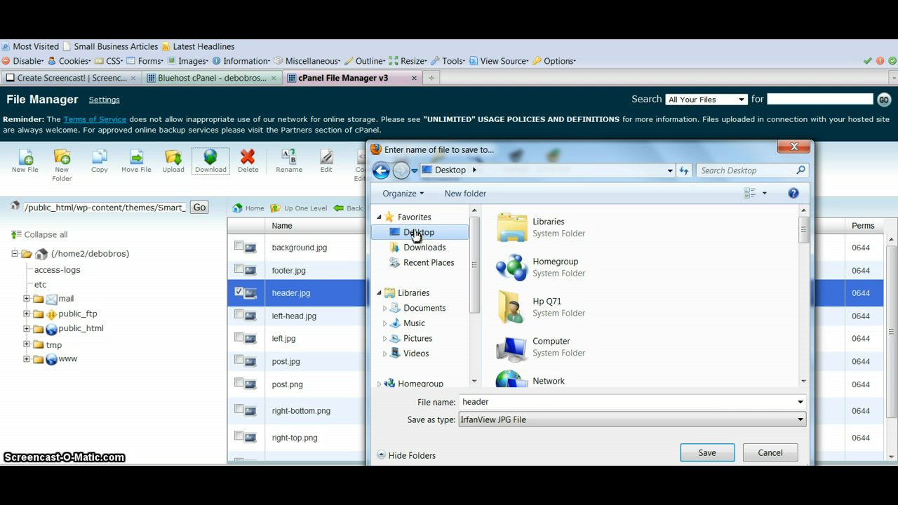
pyautogui.click(775, 453)
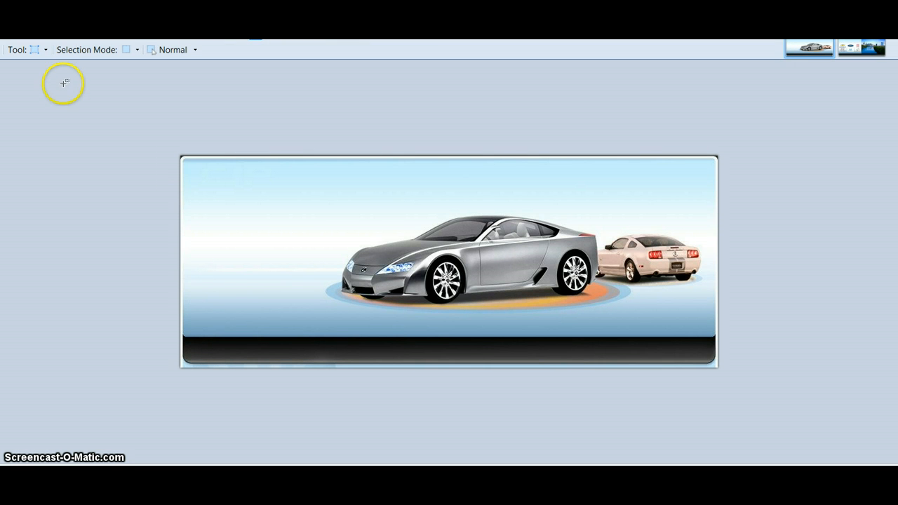
# - Switch to Paint.NET, choose the Clone Stamp with brush width 70, and sample the empty background beside the silver car's front
pyautogui.click(46, 50)
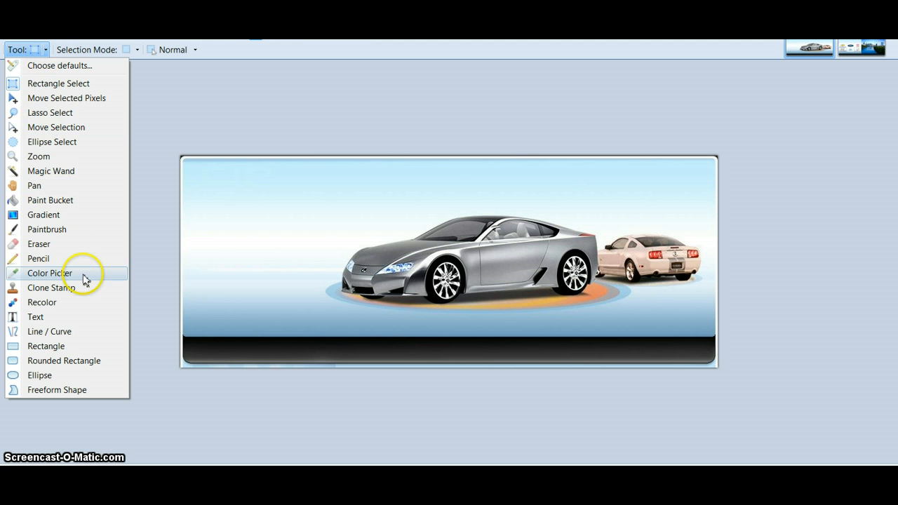
pyautogui.click(51, 288)
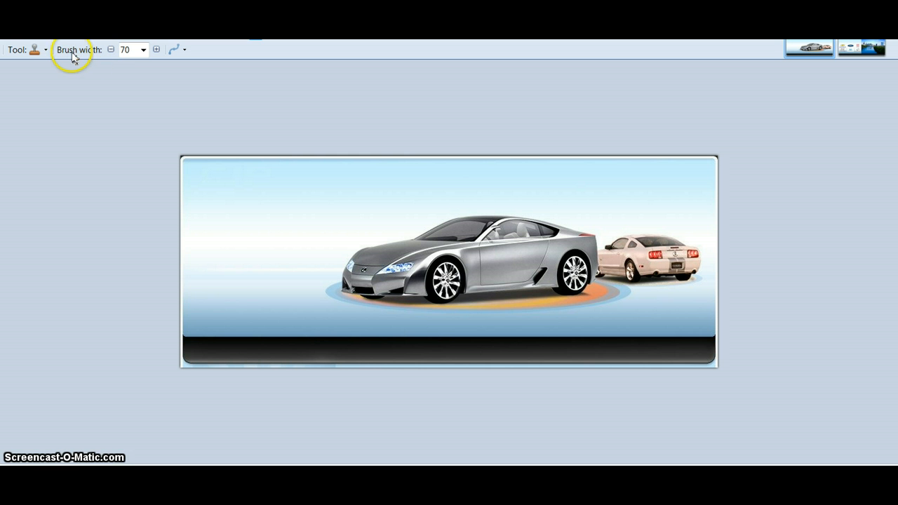
pyautogui.click(144, 50)
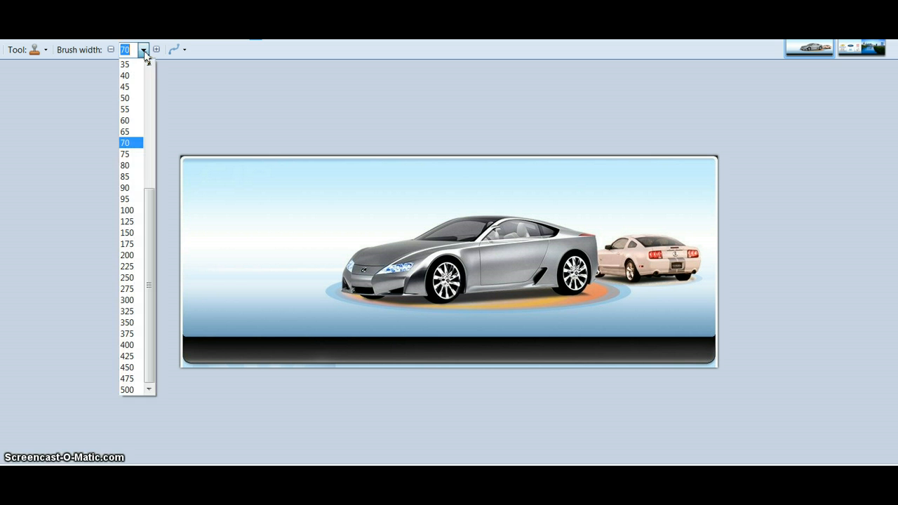
pyautogui.click(139, 143)
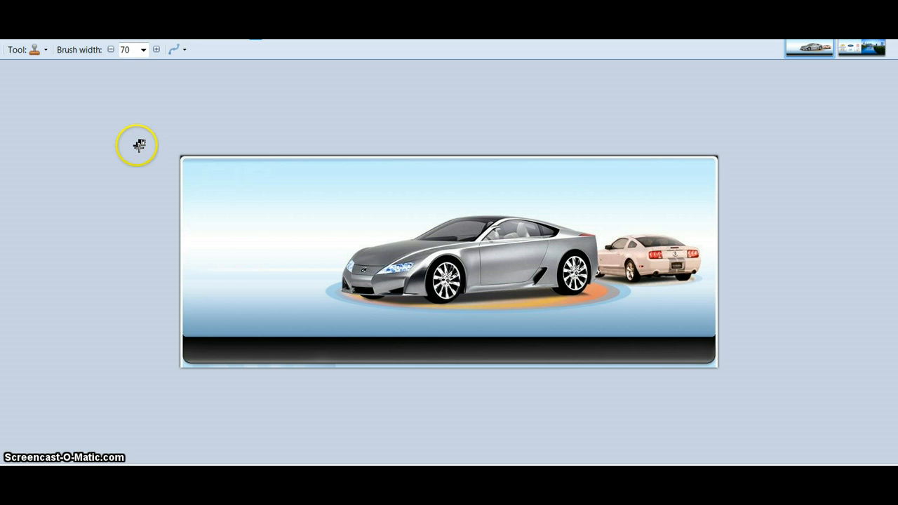
pyautogui.keyDown('ctrl'); pyautogui.click(243, 260); pyautogui.keyUp('ctrl')
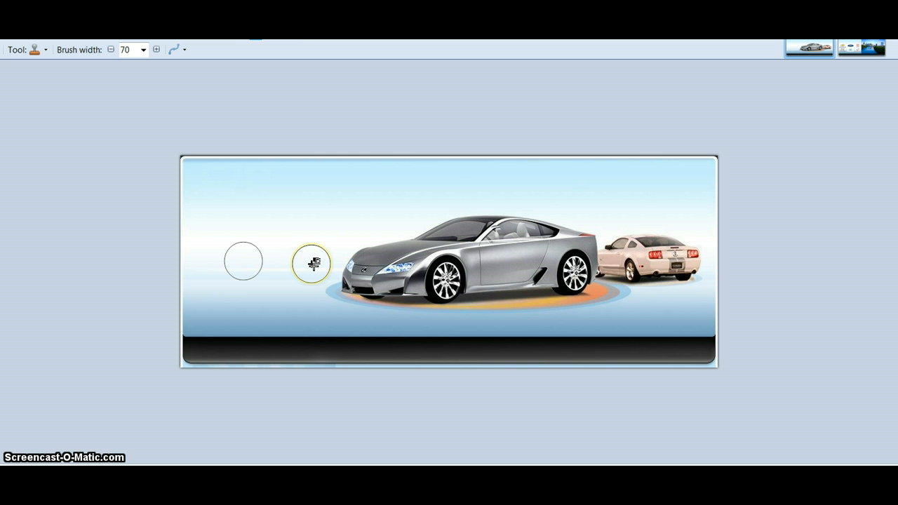
# - Clone the sampled blue-white background over the silver car, its orange base and the white car to clear them from the header
pyautogui.moveTo(314, 261)
pyautogui.mouseDown()
pyautogui.moveTo(287, 269)
pyautogui.moveTo(297, 246)
pyautogui.moveTo(311, 261)
pyautogui.mouseUp()
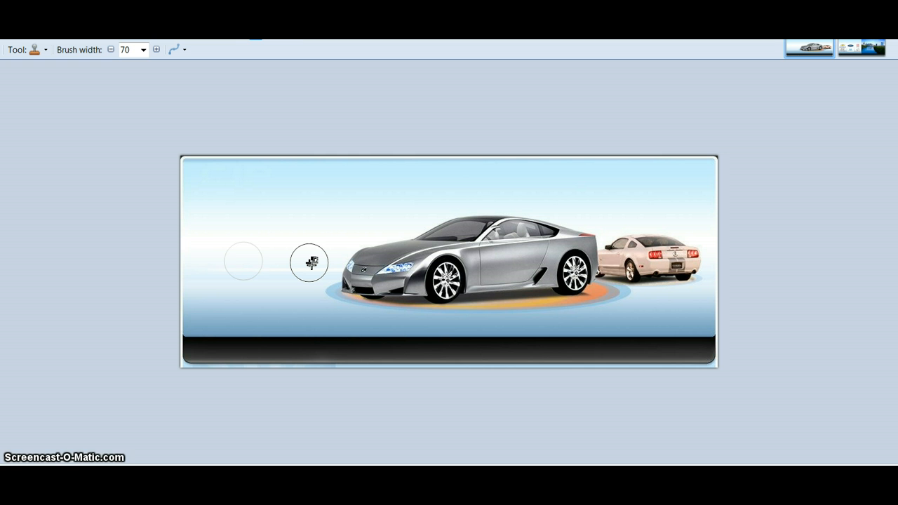
pyautogui.moveTo(311, 262)
pyautogui.mouseDown()
pyautogui.moveTo(330, 244)
pyautogui.moveTo(316, 260)
pyautogui.mouseUp()
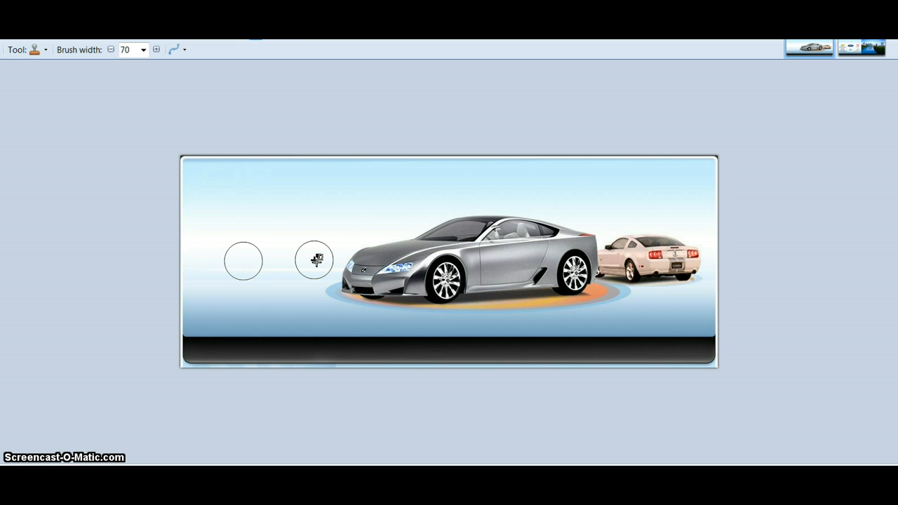
pyautogui.moveTo(317, 259); pyautogui.dragTo(357, 260)
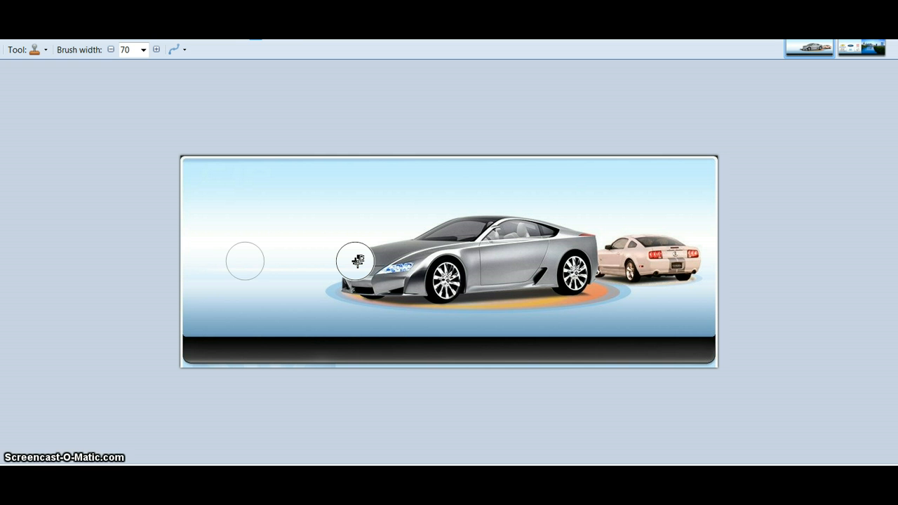
pyautogui.click(360, 260)
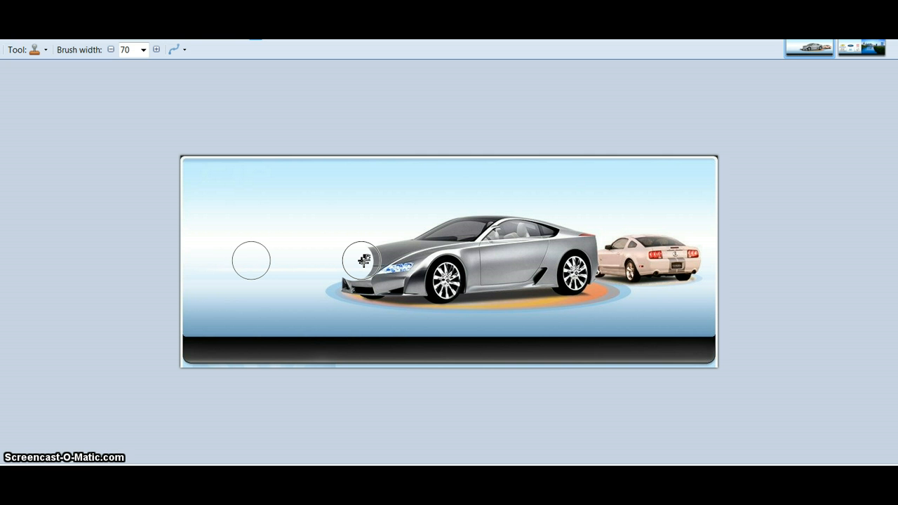
pyautogui.moveTo(363, 260); pyautogui.dragTo(443, 260)
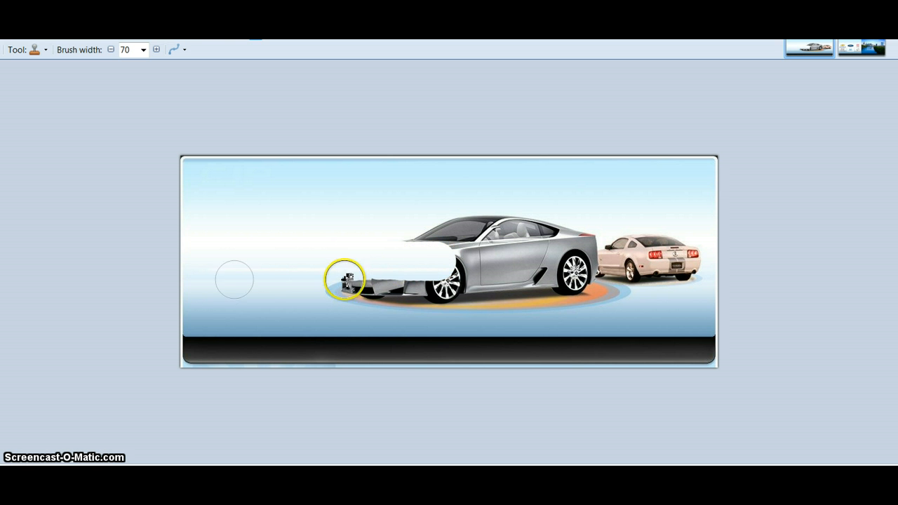
pyautogui.moveTo(336, 289); pyautogui.dragTo(331, 290)
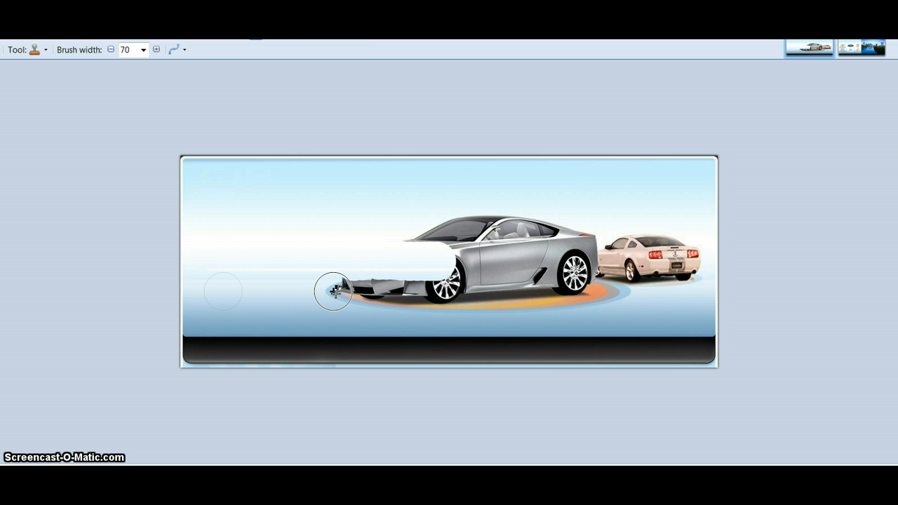
pyautogui.moveTo(331, 290); pyautogui.dragTo(379, 291)
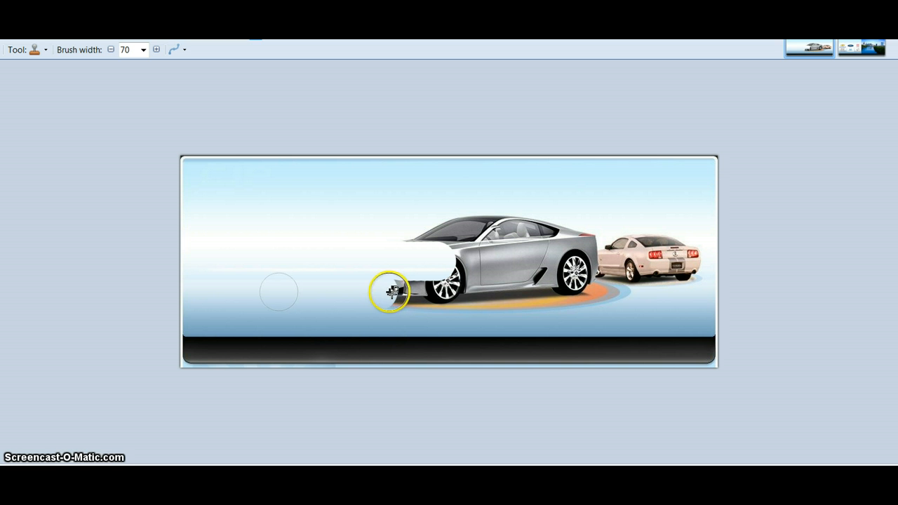
pyautogui.moveTo(408, 294); pyautogui.dragTo(610, 298)
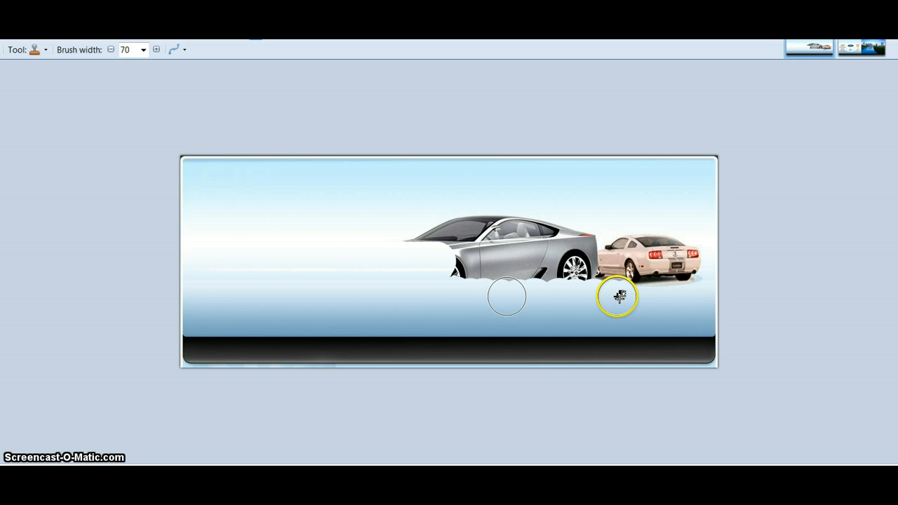
pyautogui.moveTo(452, 270); pyautogui.dragTo(684, 273)
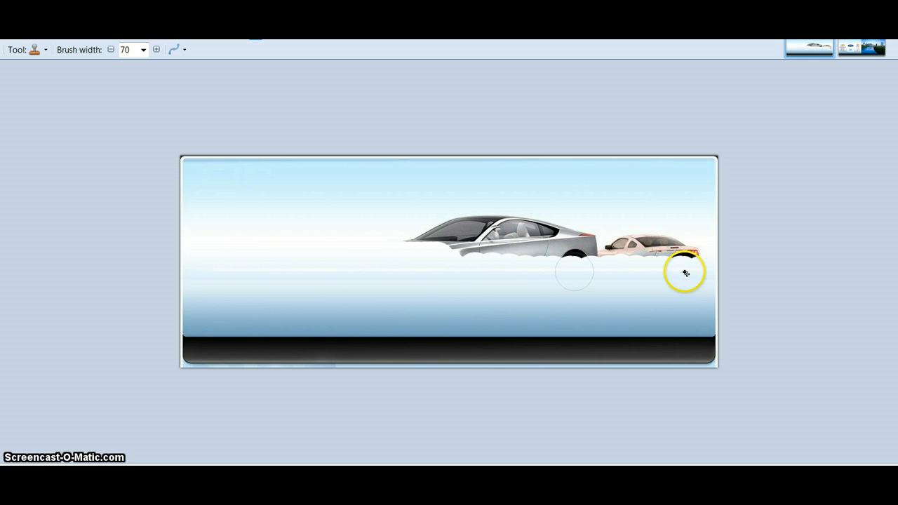
pyautogui.moveTo(400, 238)
pyautogui.mouseDown()
pyautogui.moveTo(465, 234)
pyautogui.moveTo(458, 246)
pyautogui.moveTo(596, 253)
pyautogui.moveTo(559, 250)
pyautogui.mouseUp()
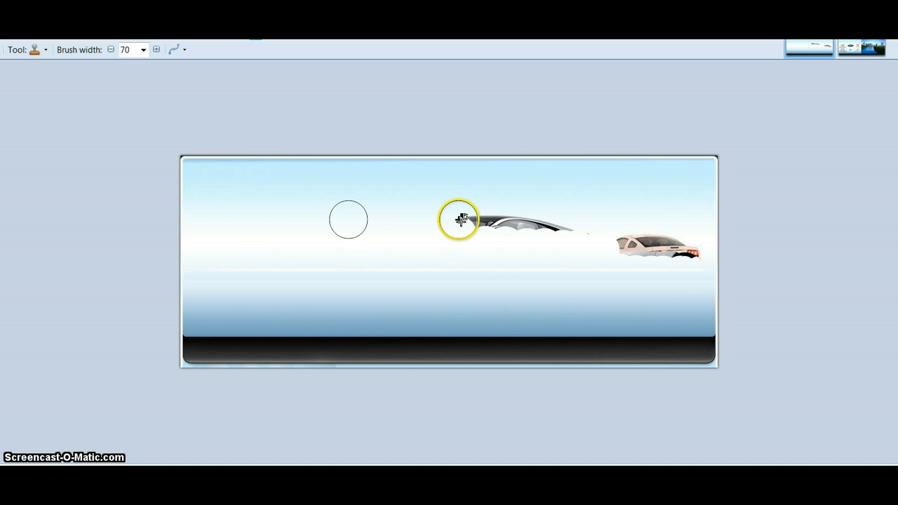
pyautogui.moveTo(459, 217)
pyautogui.mouseDown()
pyautogui.moveTo(552, 226)
pyautogui.moveTo(564, 240)
pyautogui.moveTo(638, 250)
pyautogui.moveTo(619, 244)
pyautogui.moveTo(693, 247)
pyautogui.mouseUp()
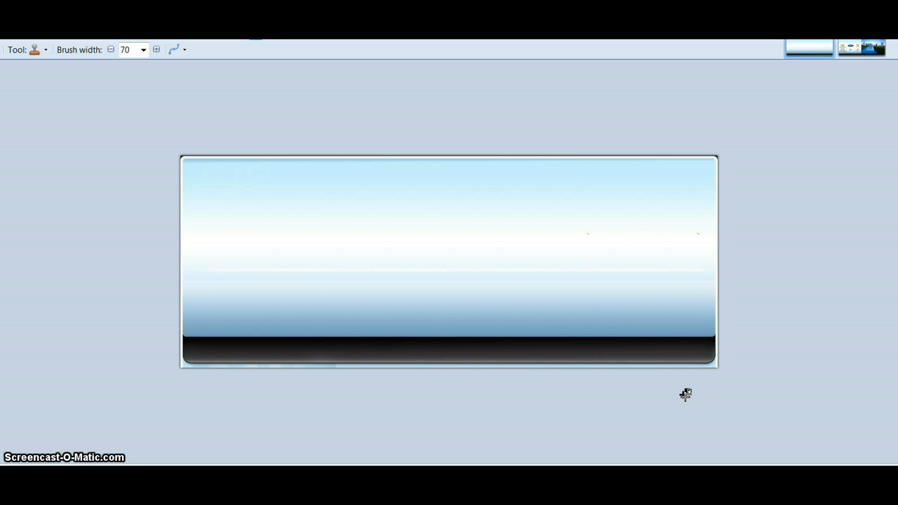
# - Switch back to the cPanel File Manager with the theme's image files
pyautogui.hotkey('alt', 'Tab')
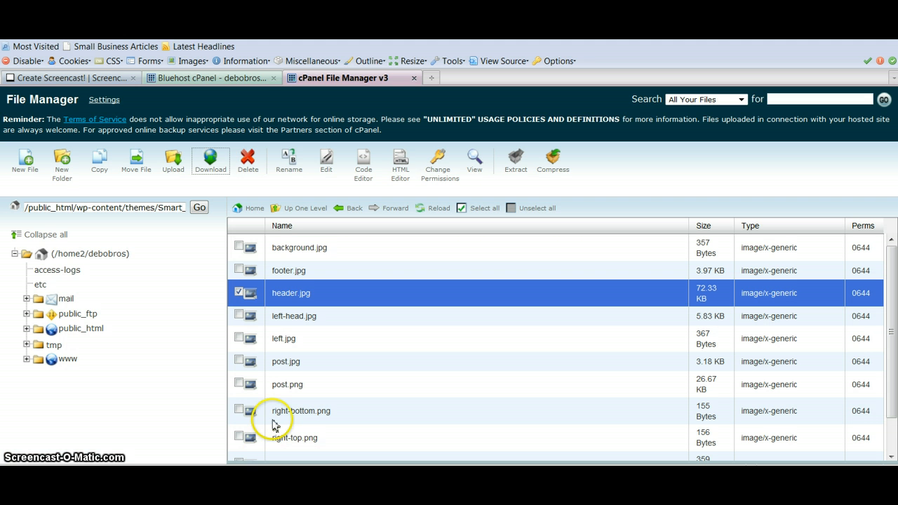